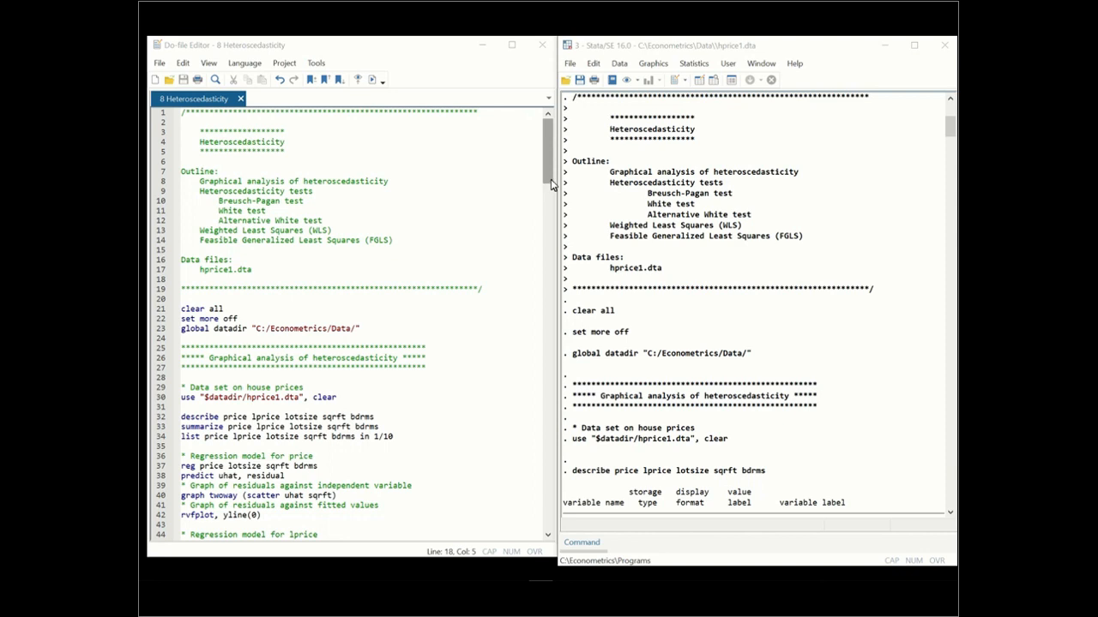
# Examine the graphical analysis code and the describe, summarize and list output for price, lprice, lotsize, sqrft and bdrms.
pyautogui.moveTo(545, 174); pyautogui.dragTo(540, 214)
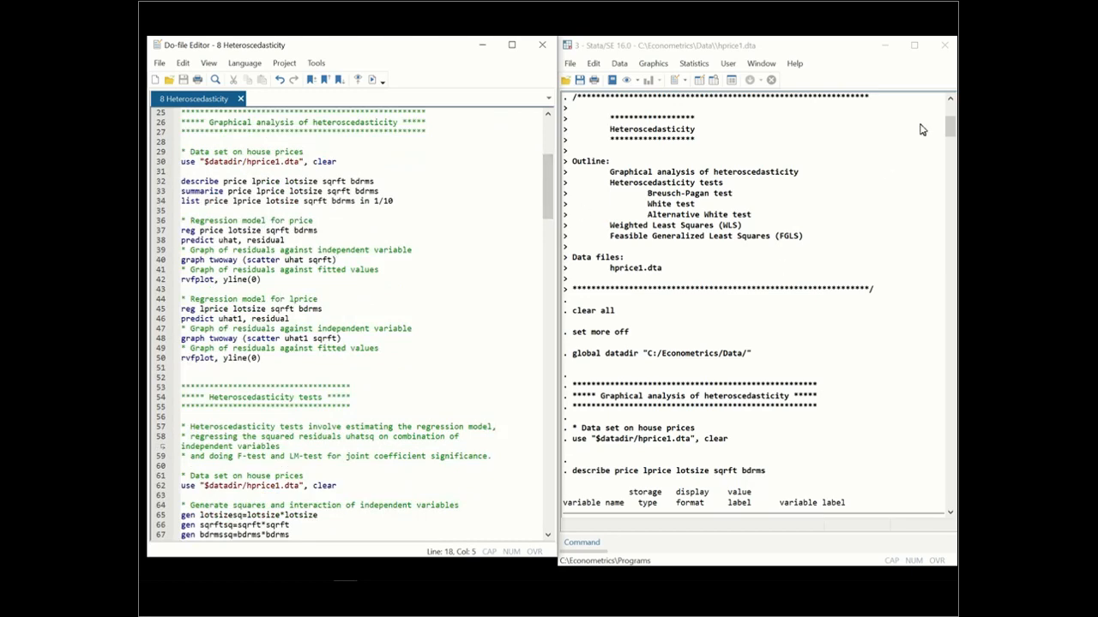
pyautogui.click(949, 131)
pyautogui.moveTo(949, 130); pyautogui.dragTo(943, 146)
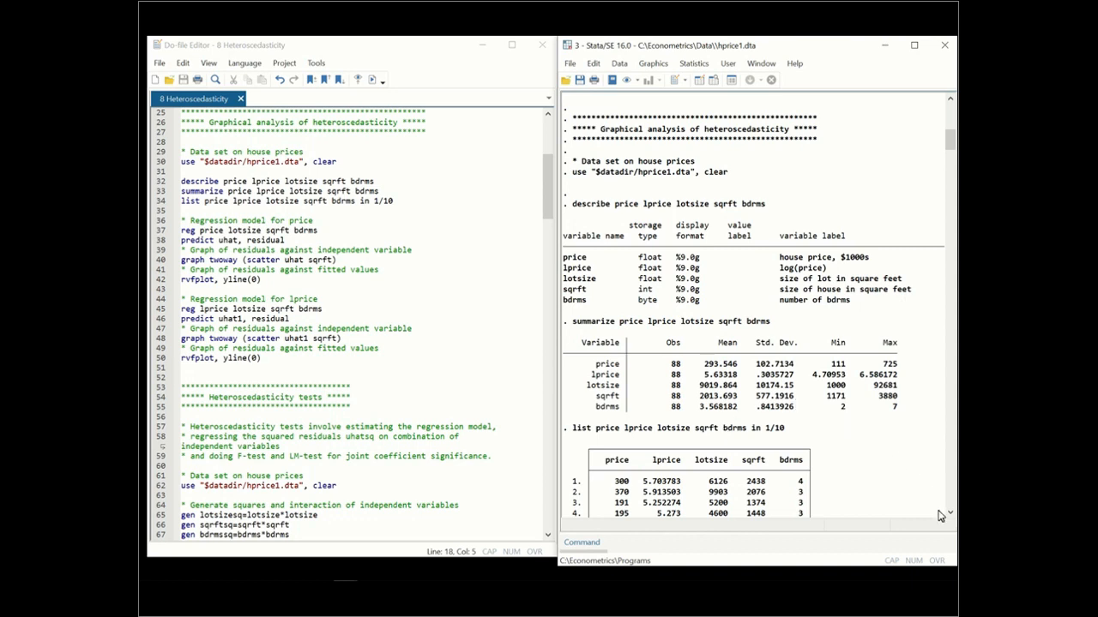
pyautogui.moveTo(948, 517); pyautogui.dragTo(948, 517)
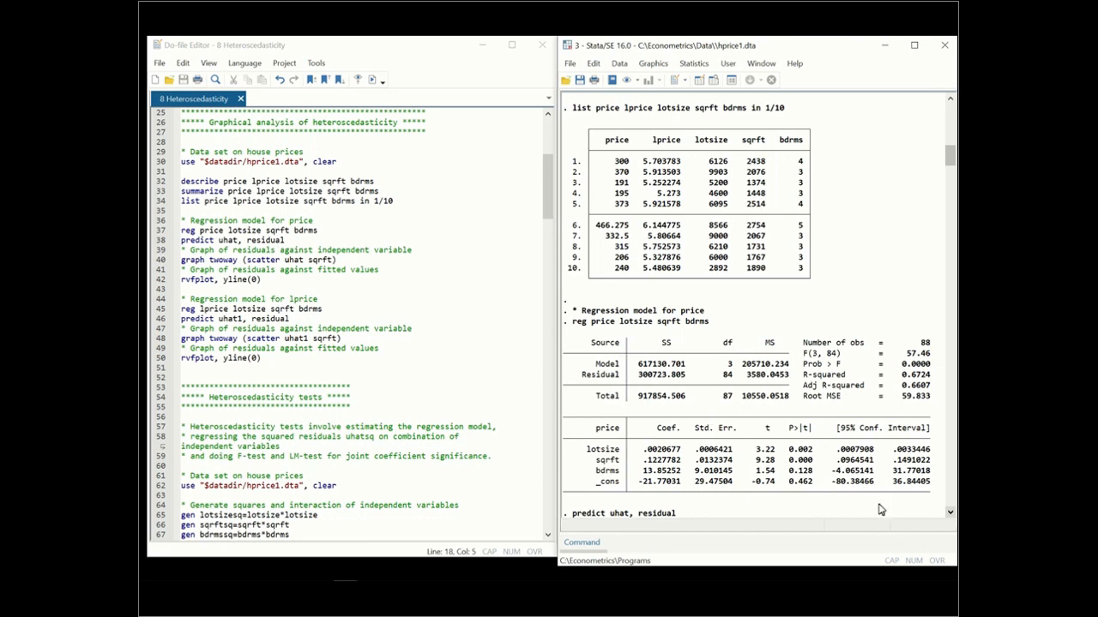
# Examine the regression of price on lotsize, sqrft and bdrms and uncover the residual plots in the Graph window.
pyautogui.moveTo(950, 514); pyautogui.dragTo(950, 514)
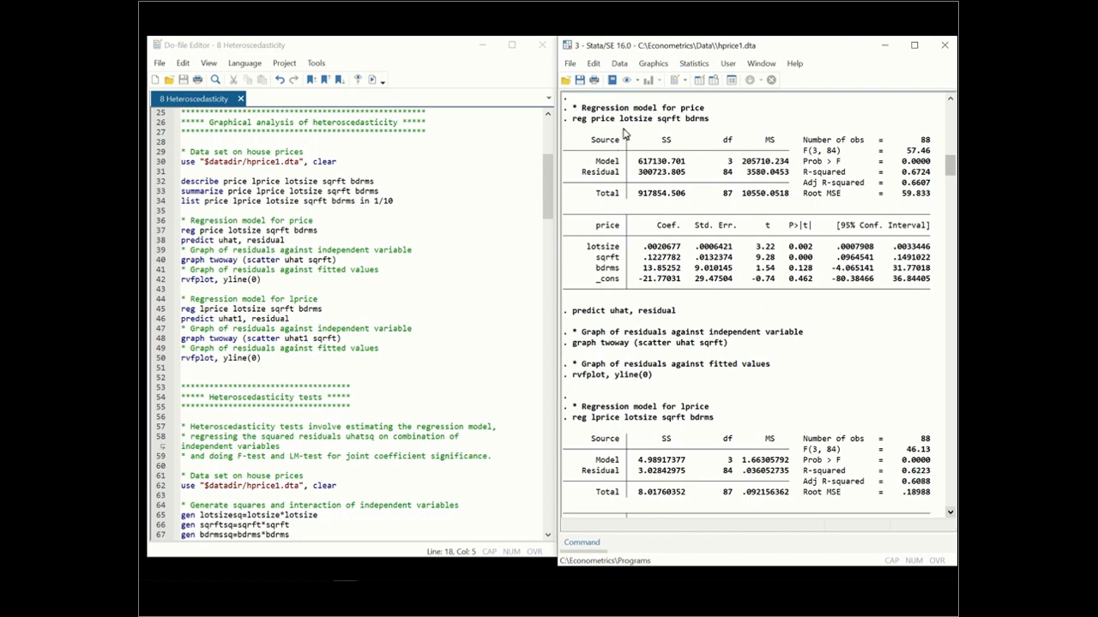
pyautogui.moveTo(780, 53); pyautogui.dragTo(378, 56)
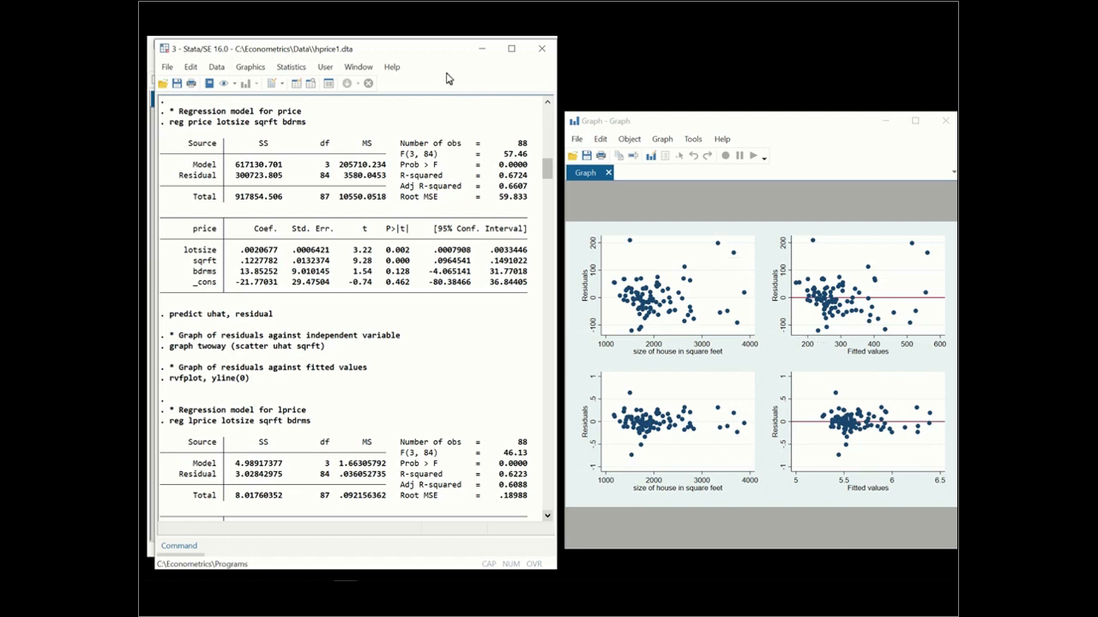
pyautogui.moveTo(429, 53); pyautogui.dragTo(829, 53)
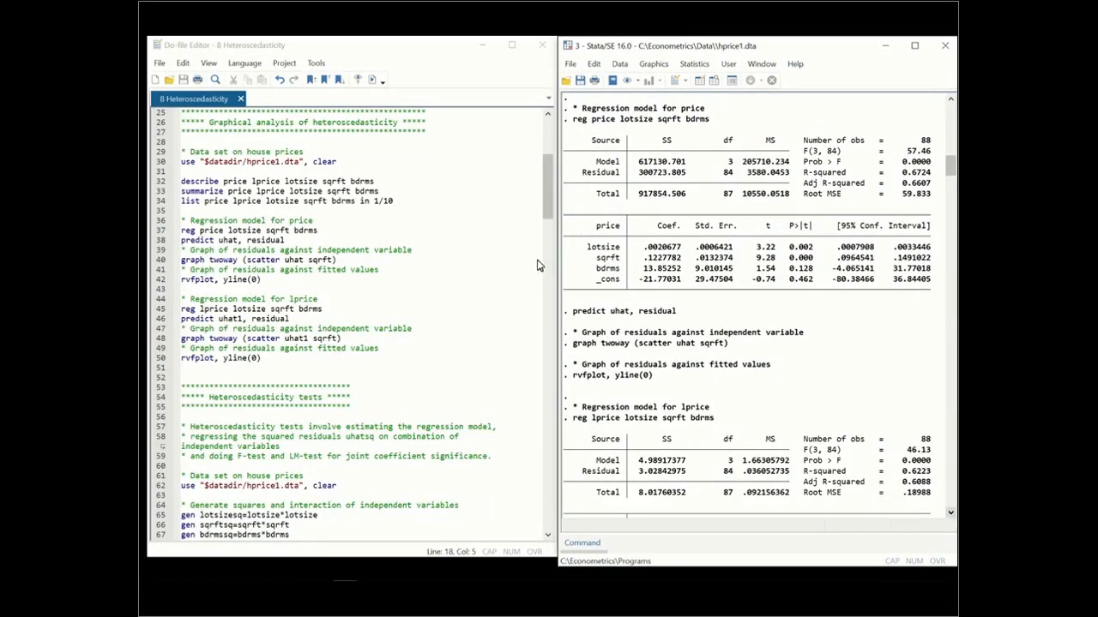
# Review the heteroscedasticity tests section, where squares and interactions of the independent variables are generated, in the do-file and results.
pyautogui.moveTo(545, 212); pyautogui.dragTo(554, 251)
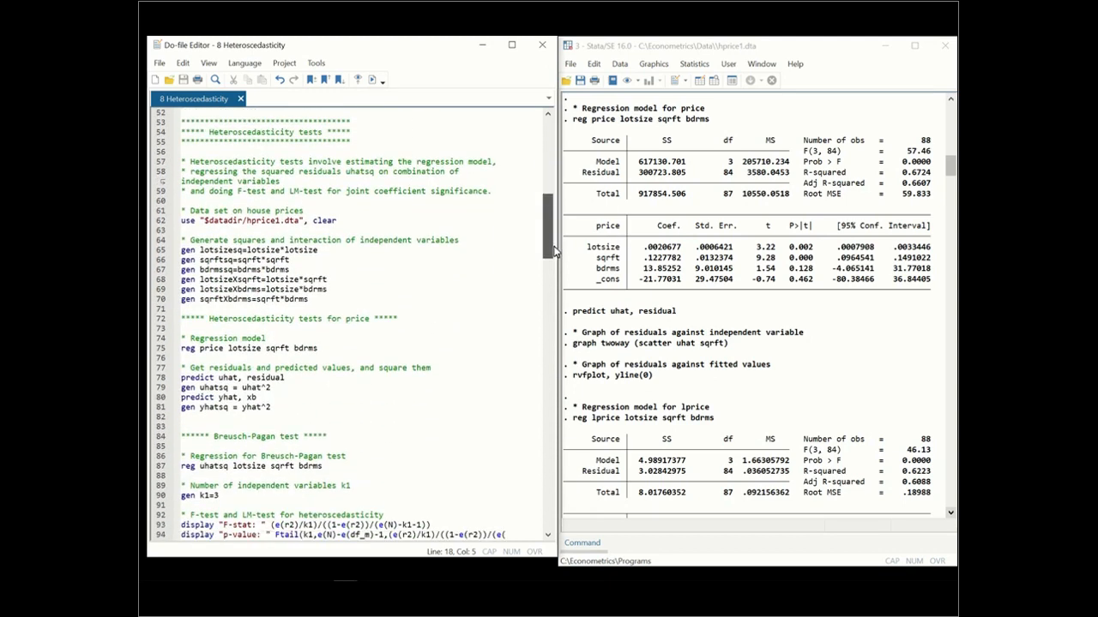
pyautogui.click(825, 255)
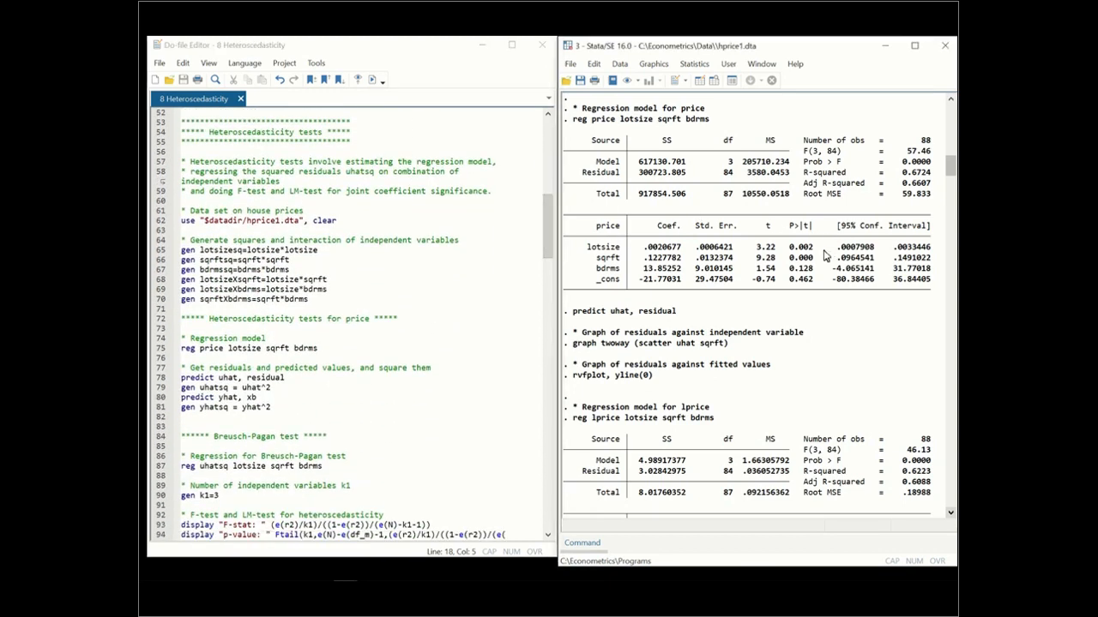
pyautogui.moveTo(946, 167); pyautogui.dragTo(940, 203)
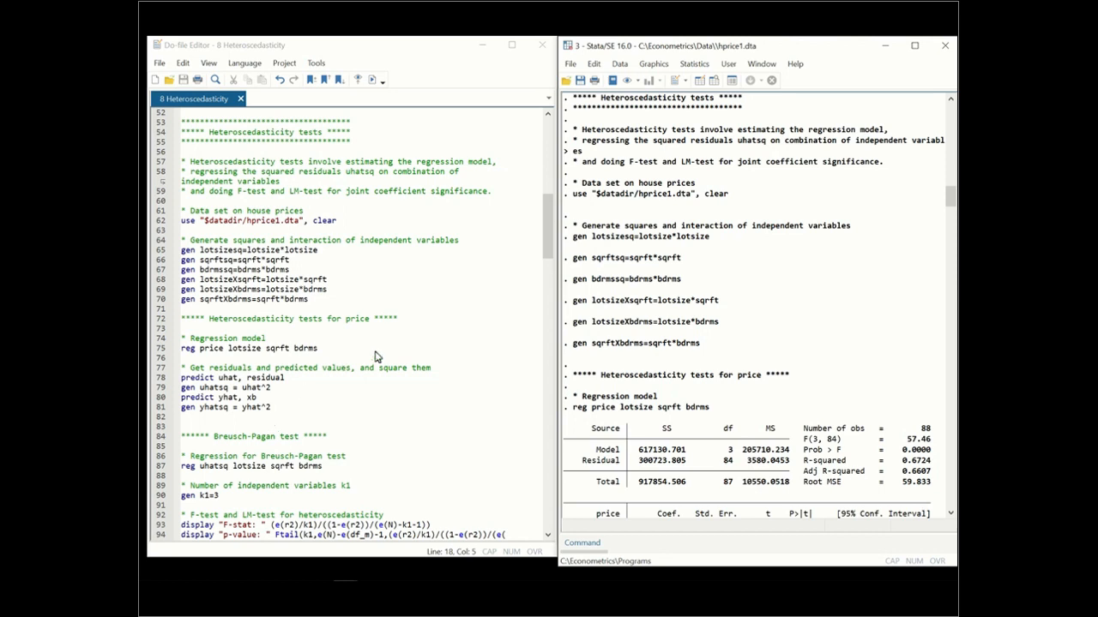
# Examine the squared residuals setup and the Breusch-Pagan test for price, including its F-test and LM-test output.
pyautogui.click(543, 256)
pyautogui.moveTo(542, 255); pyautogui.dragTo(541, 300)
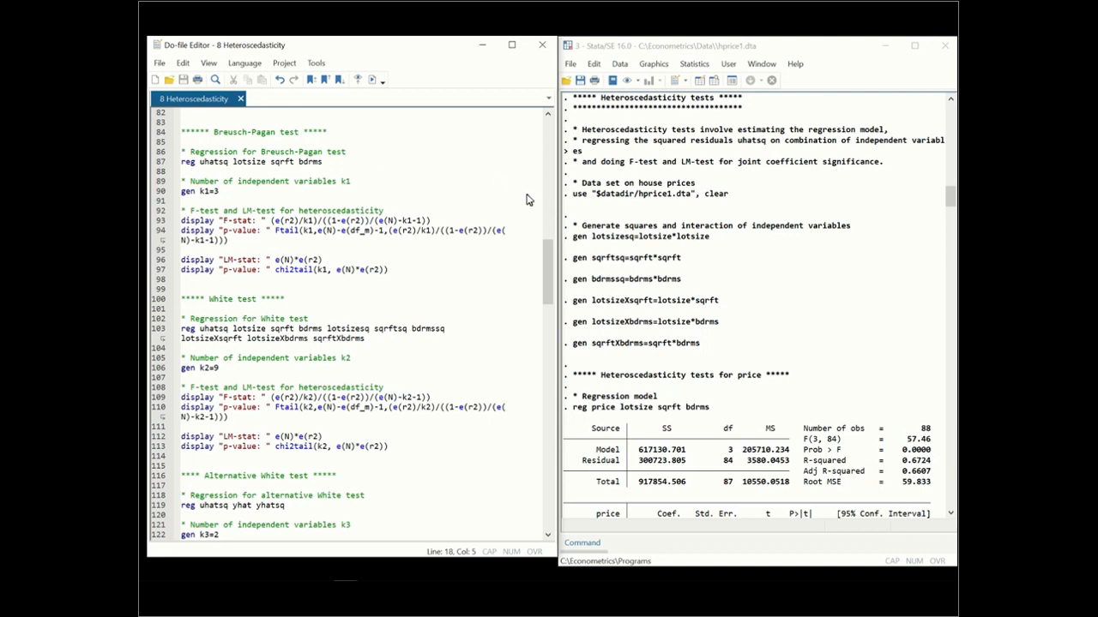
pyautogui.moveTo(947, 199); pyautogui.dragTo(940, 212)
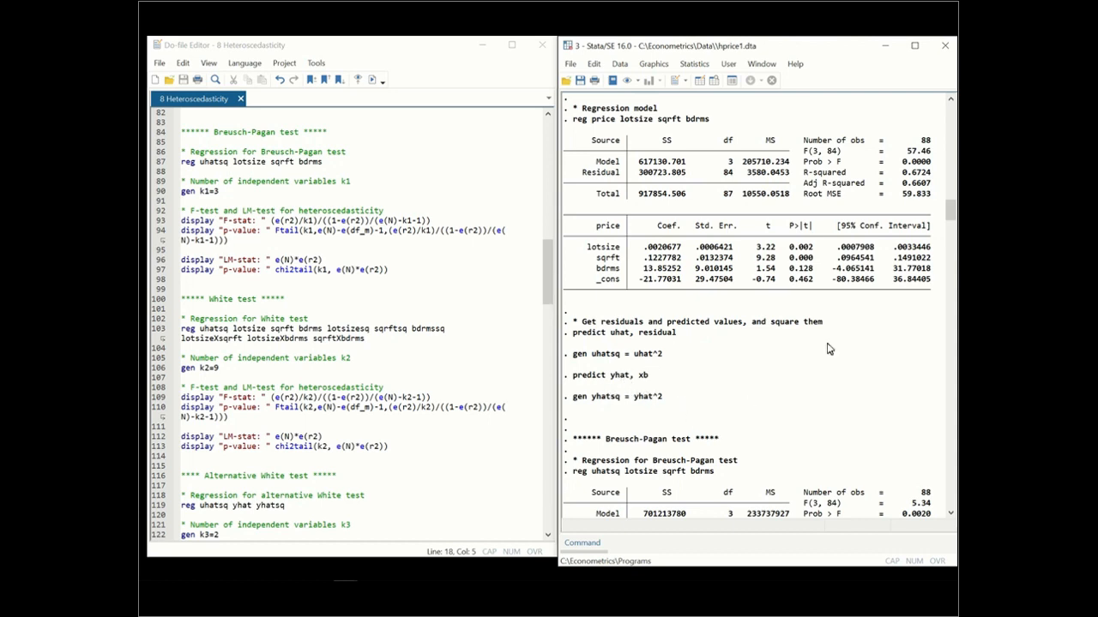
pyautogui.moveTo(948, 220); pyautogui.dragTo(944, 237)
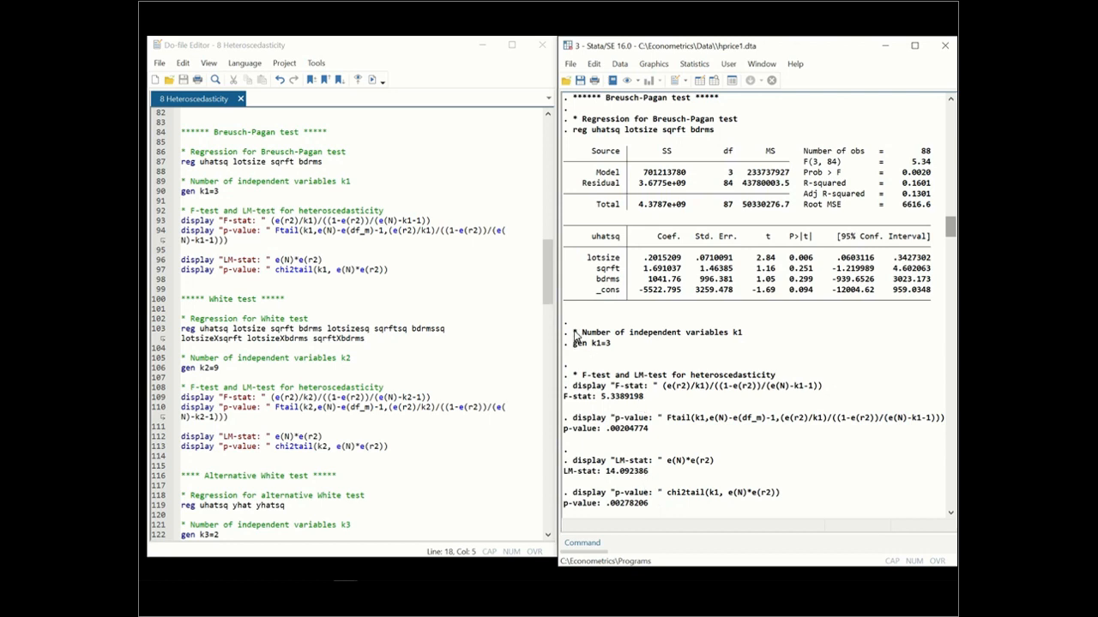
# Examine the White test for price, comparing its uhatsq regression with the F-statistic, LM-statistic and p-values.
pyautogui.click(546, 306)
pyautogui.scroll(-1, 546, 306)
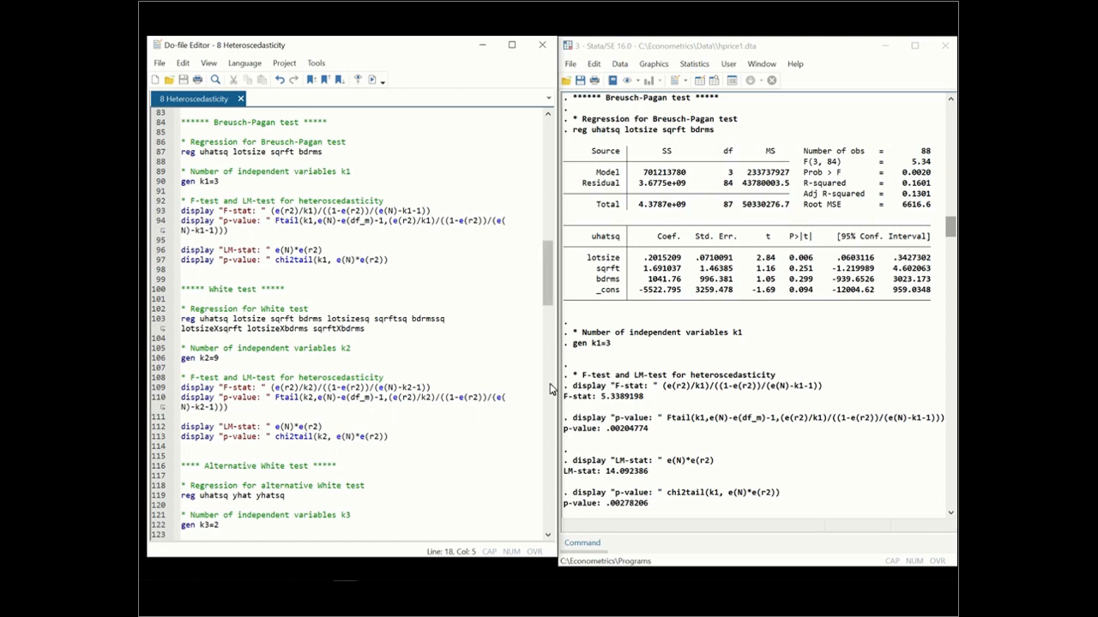
pyautogui.moveTo(949, 226); pyautogui.dragTo(945, 251)
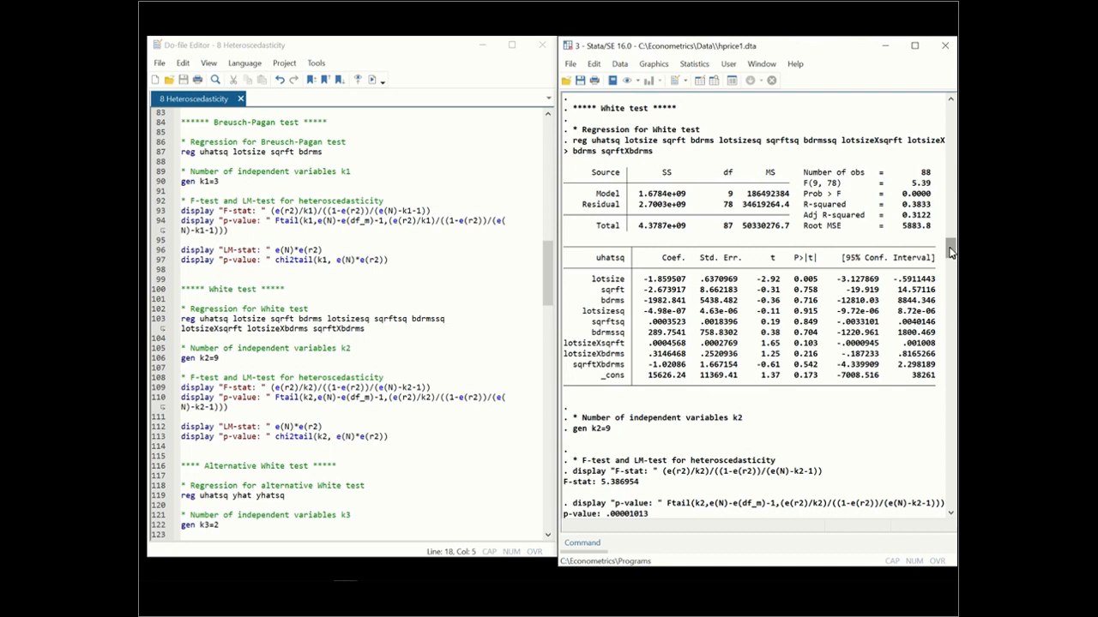
pyautogui.moveTo(950, 251); pyautogui.dragTo(950, 256)
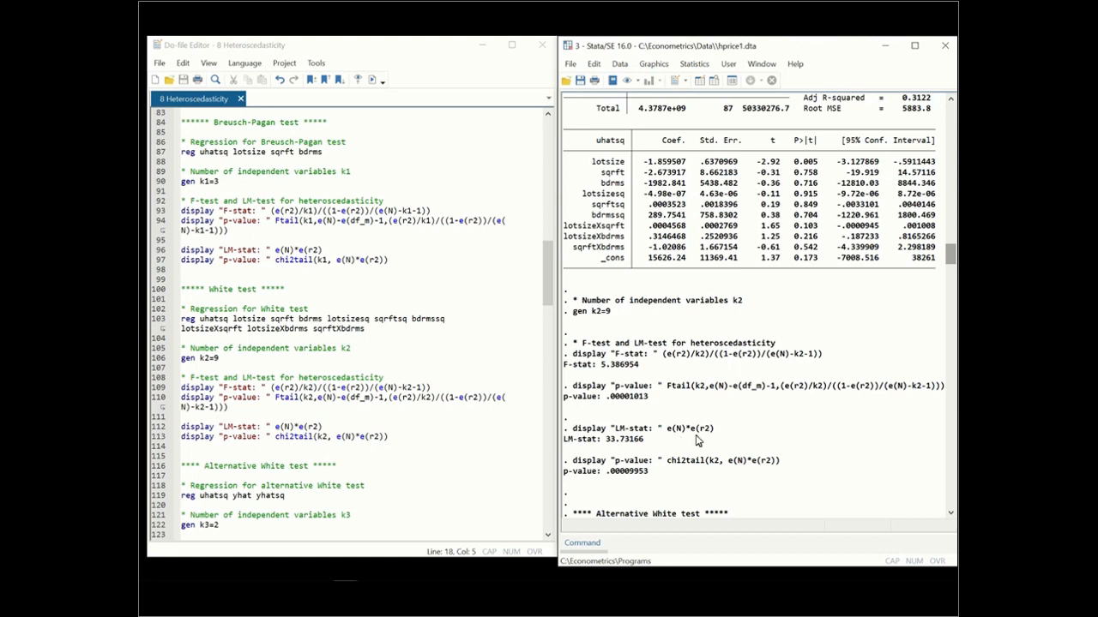
pyautogui.click(949, 101)
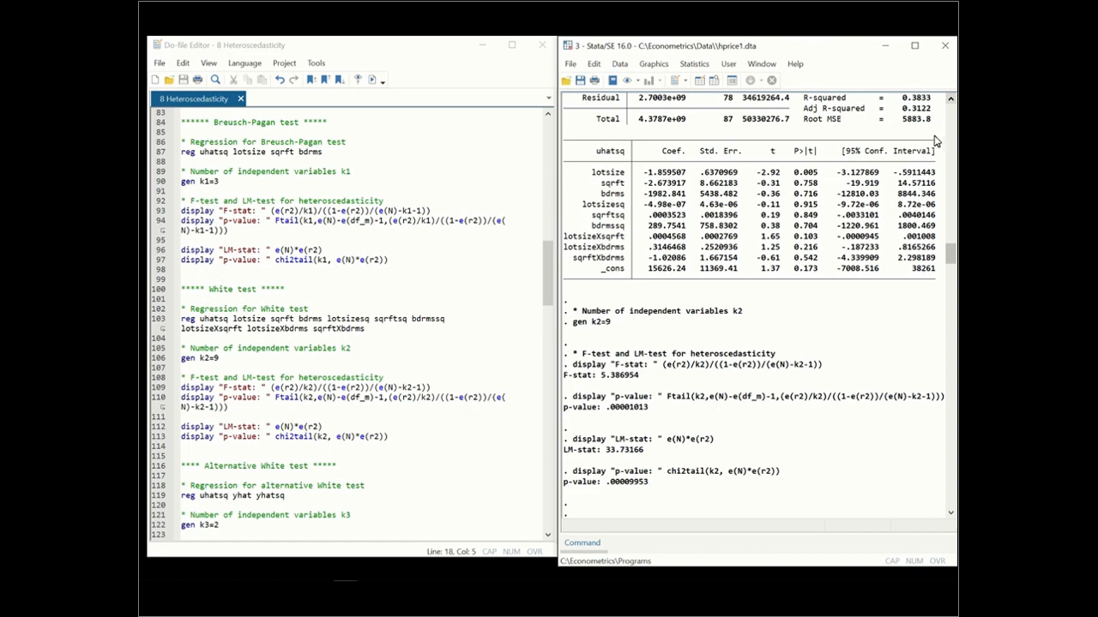
pyautogui.click(949, 100)
pyautogui.click(949, 100)
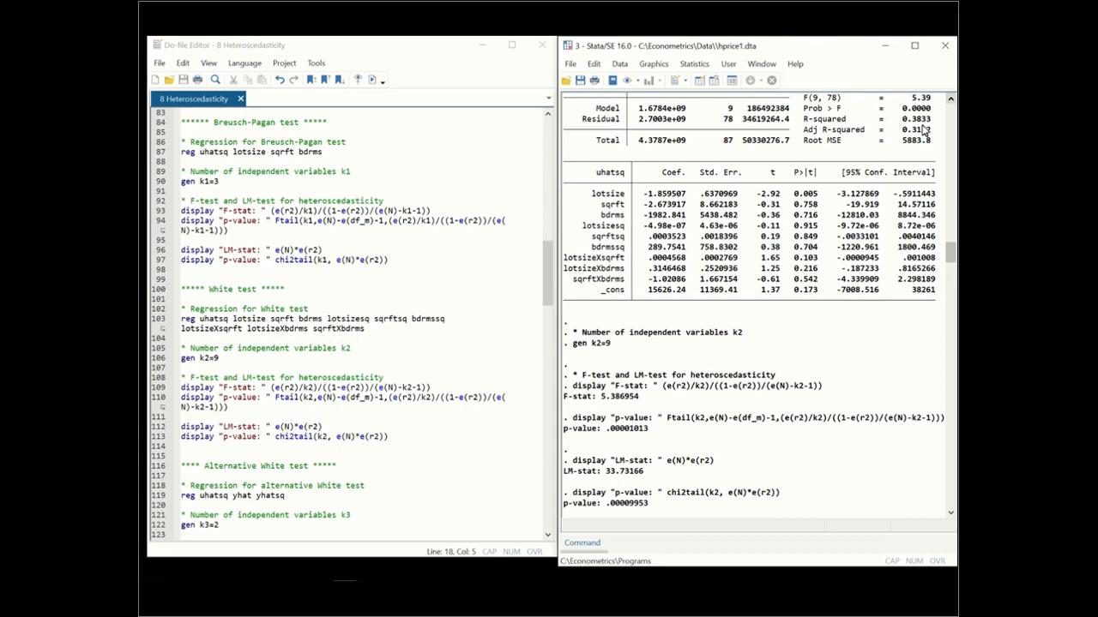
# Review the alternative White test for price, which regresses uhatsq on yhat and yhatsq, in the do-file and results.
pyautogui.click(550, 273)
pyautogui.moveTo(550, 273); pyautogui.dragTo(549, 296)
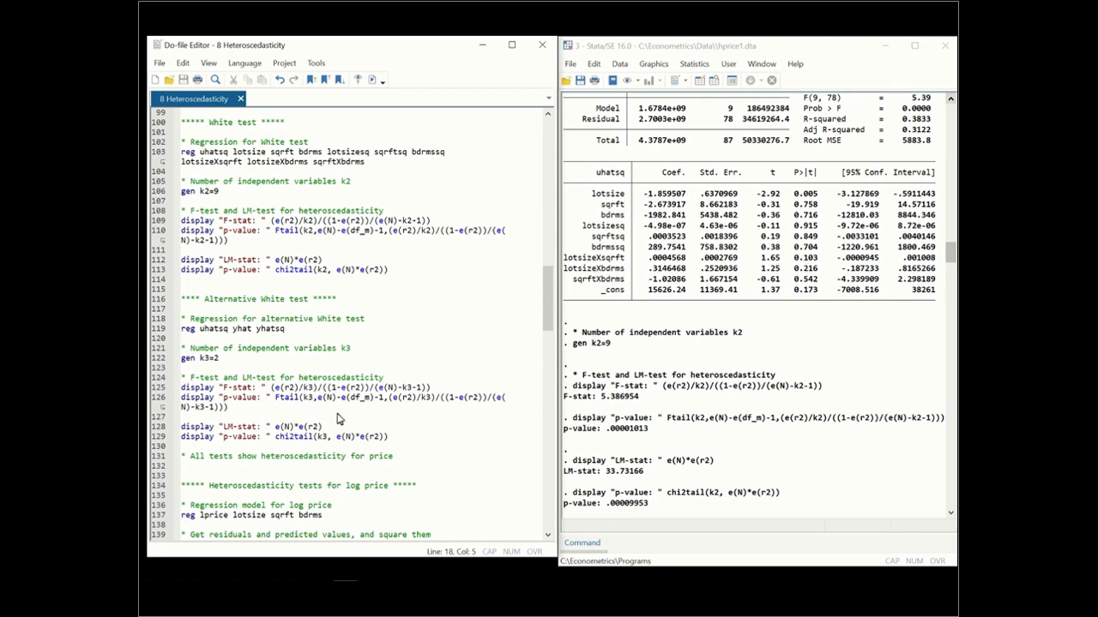
pyautogui.moveTo(950, 250); pyautogui.dragTo(941, 276)
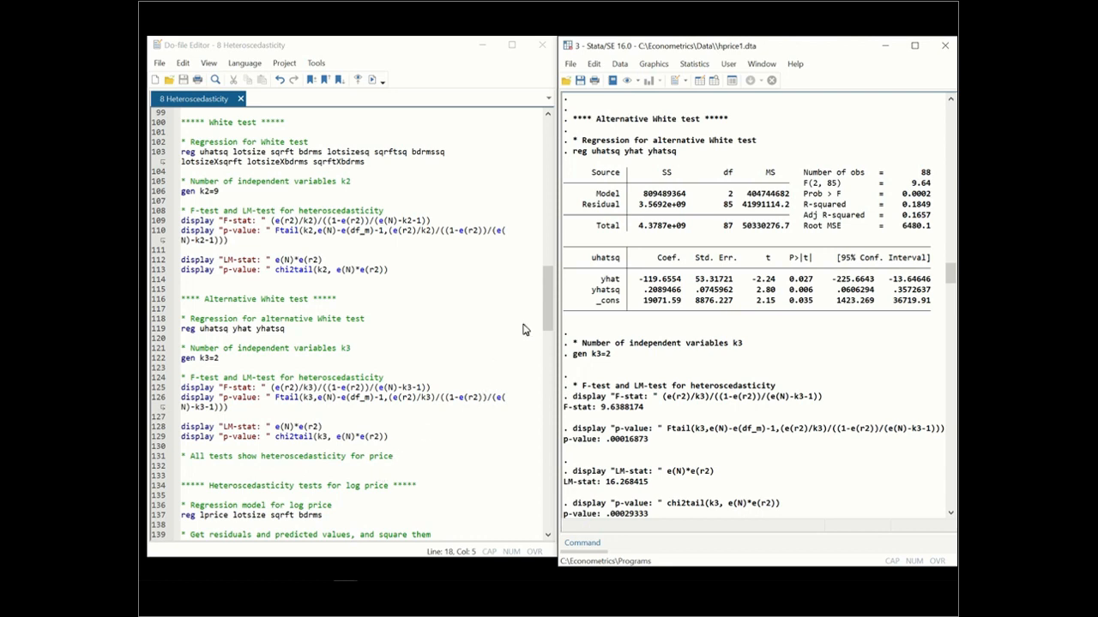
# Examine the lprice regression and the Breusch-Pagan test for log price in the do-file and results.
pyautogui.click(545, 314)
pyautogui.moveTo(545, 308); pyautogui.dragTo(537, 367)
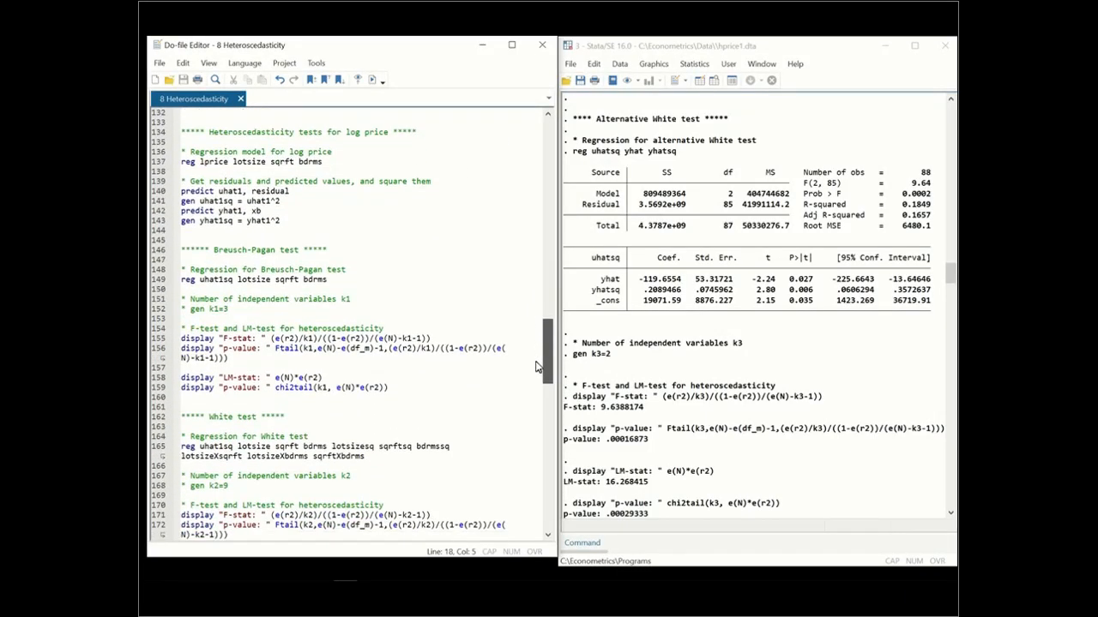
pyautogui.click(948, 276)
pyautogui.moveTo(948, 276); pyautogui.dragTo(943, 300)
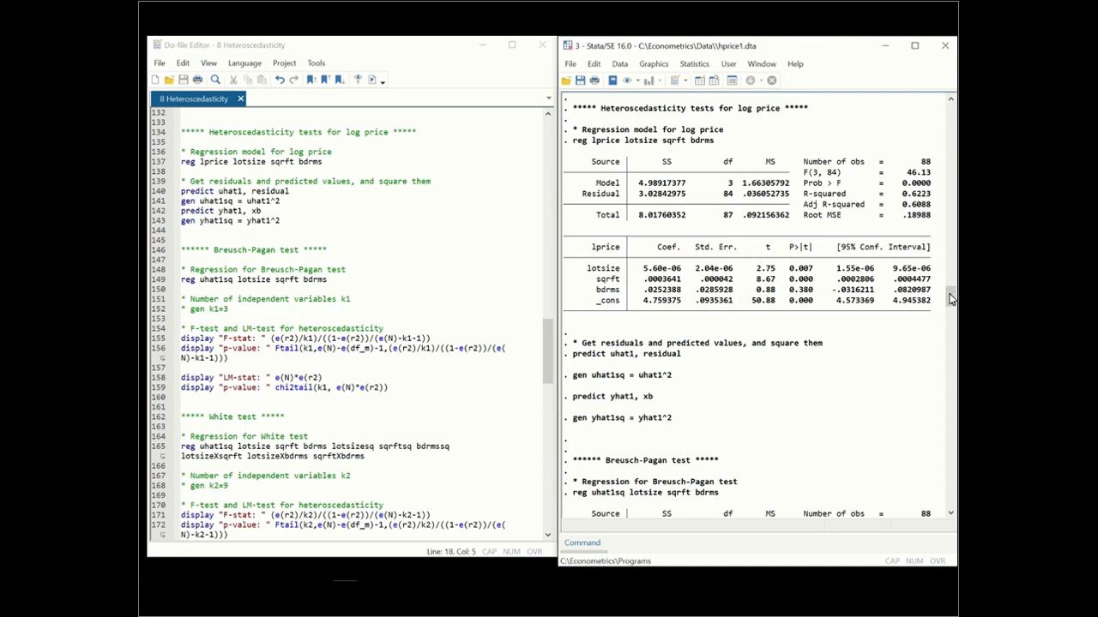
pyautogui.moveTo(949, 298); pyautogui.dragTo(949, 310)
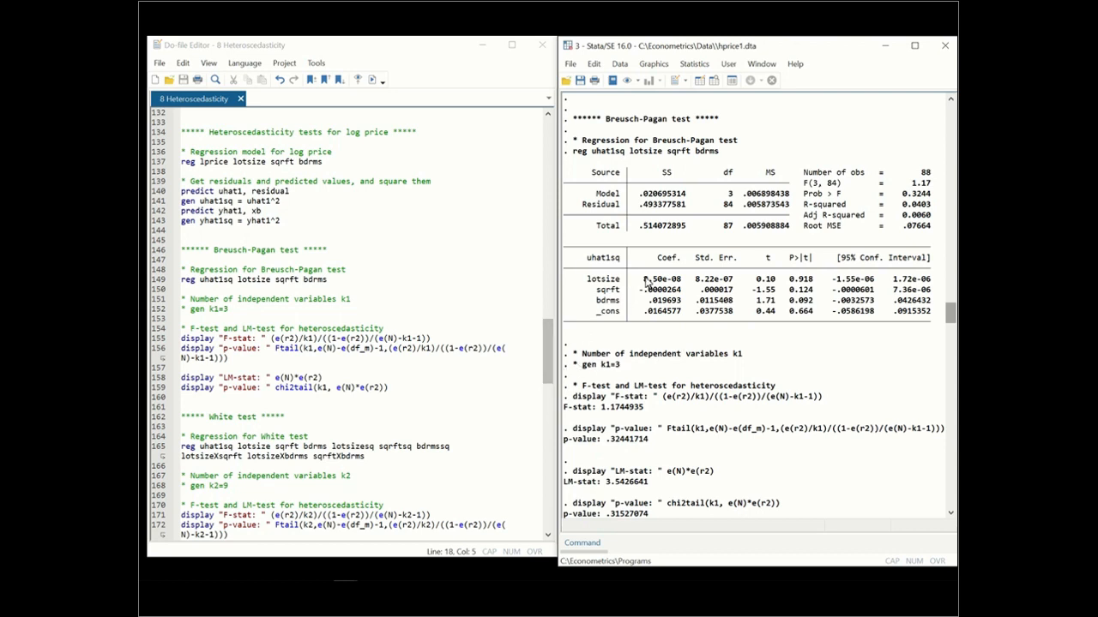
# Examine the White test and the alternative White test for log price, including their F-test and LM-test output.
pyautogui.click(542, 378)
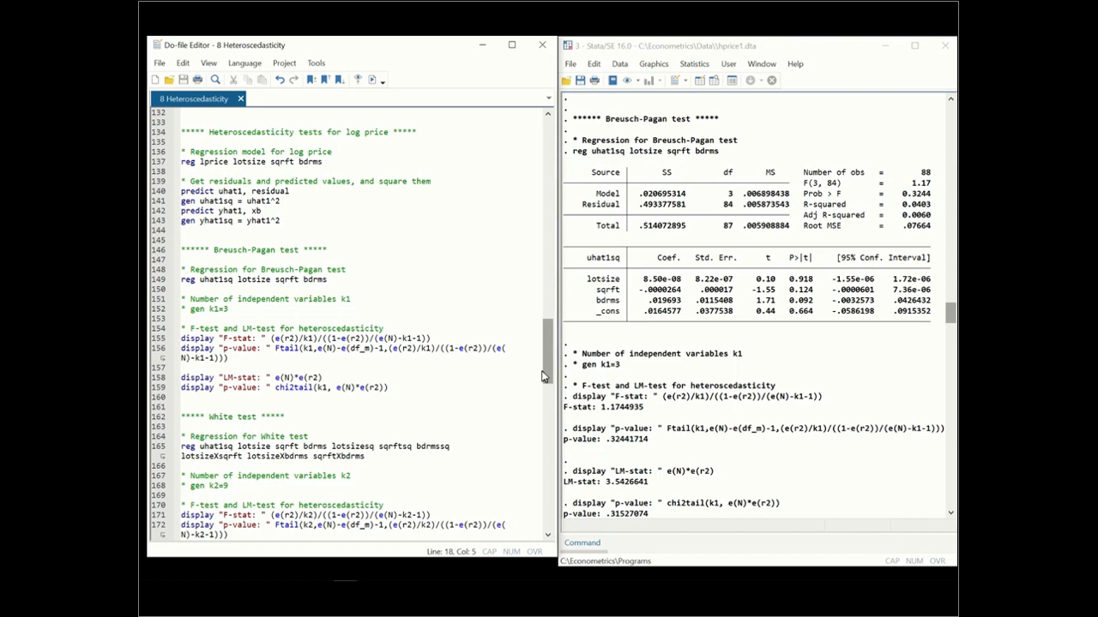
pyautogui.moveTo(542, 377); pyautogui.dragTo(541, 418)
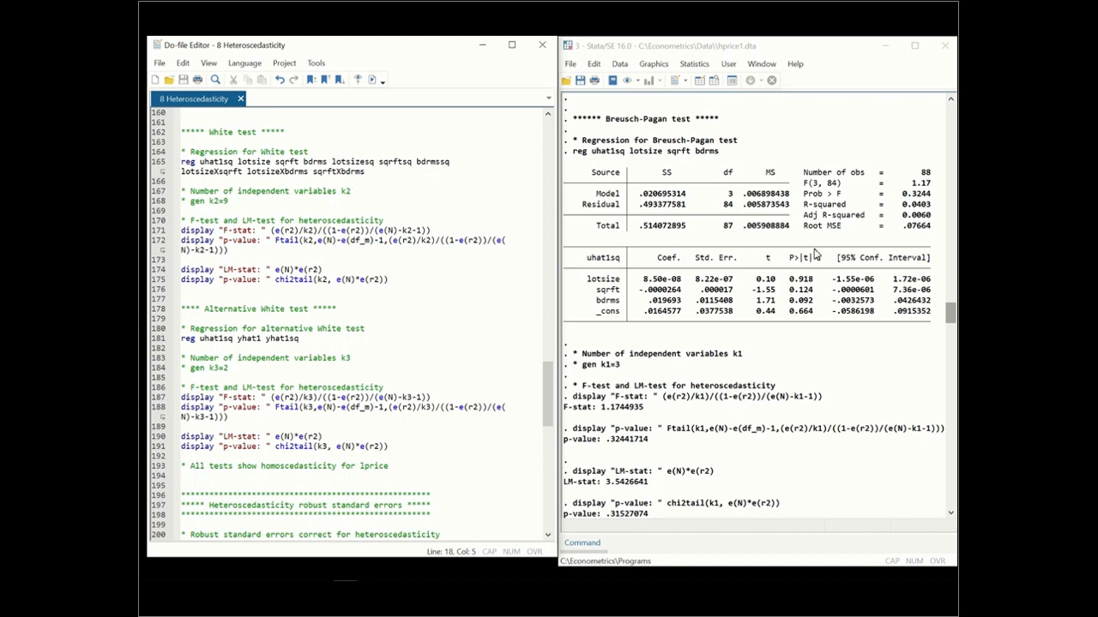
pyautogui.click(948, 313)
pyautogui.moveTo(948, 314); pyautogui.dragTo(943, 335)
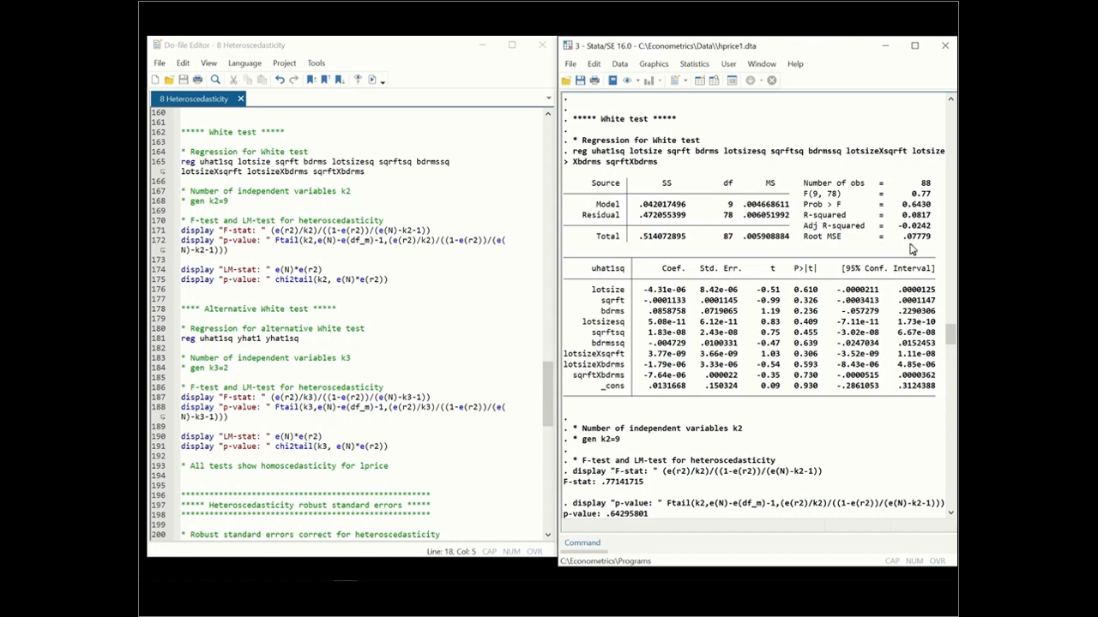
pyautogui.scroll(-3, 950, 341)
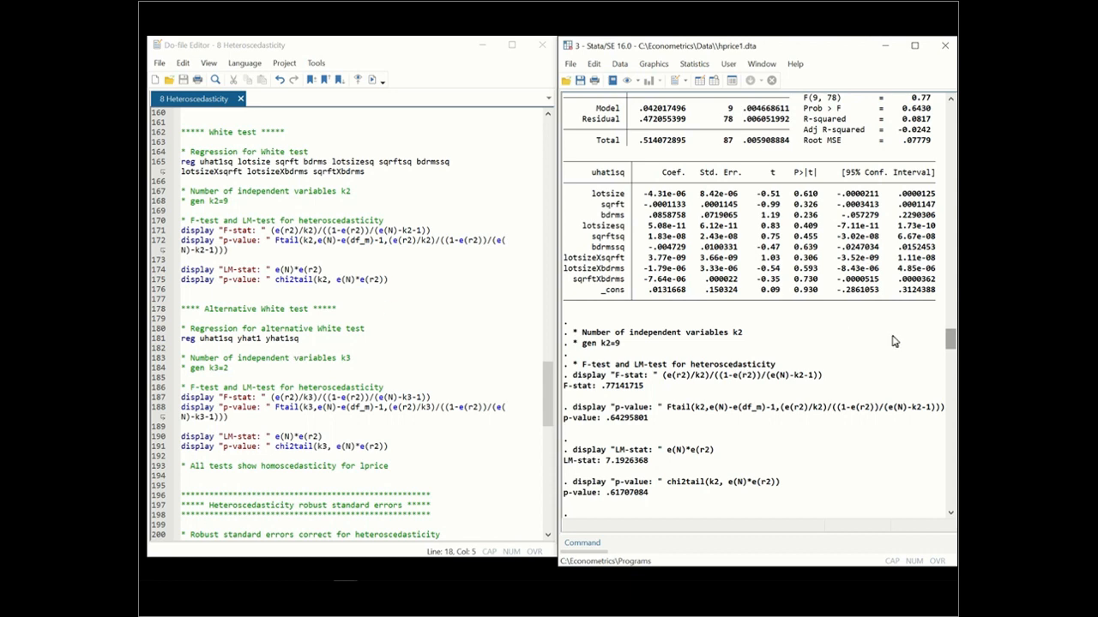
pyautogui.moveTo(948, 341); pyautogui.dragTo(947, 363)
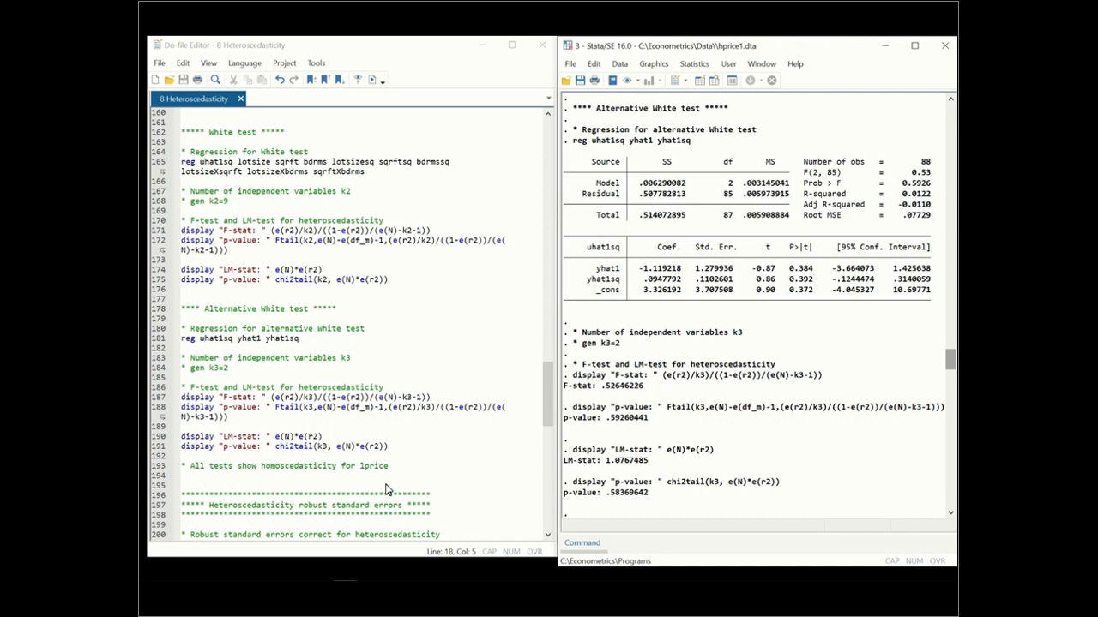
# Compare the price and lprice regressions with and without the robust option in the robust standard errors section.
pyautogui.moveTo(543, 392); pyautogui.dragTo(525, 454)
pyautogui.moveTo(949, 365); pyautogui.dragTo(941, 388)
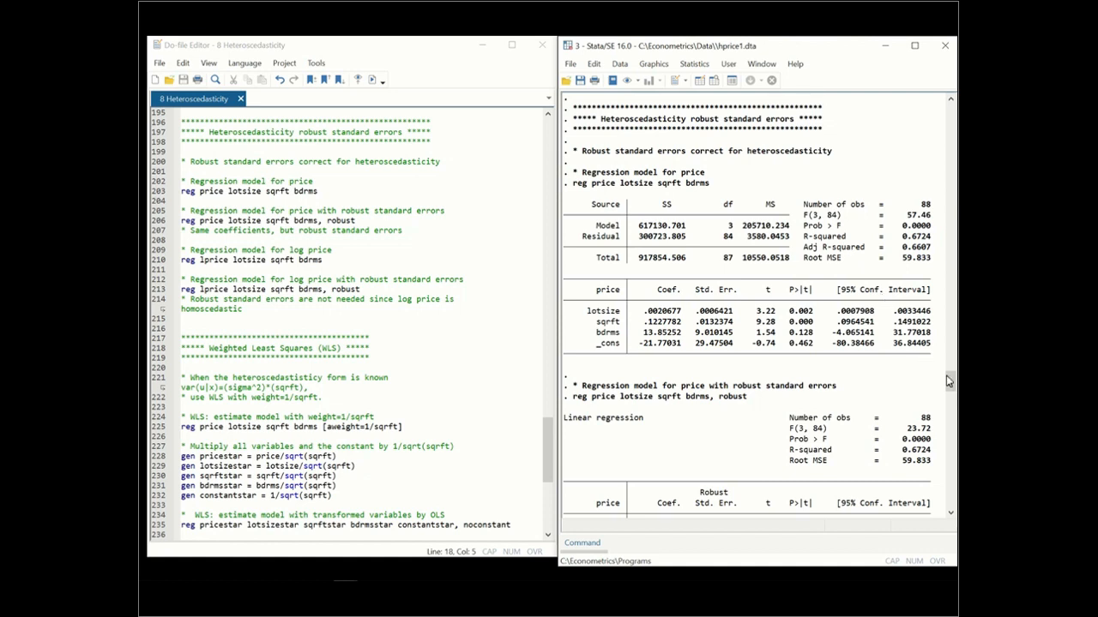
pyautogui.moveTo(946, 375); pyautogui.dragTo(945, 380)
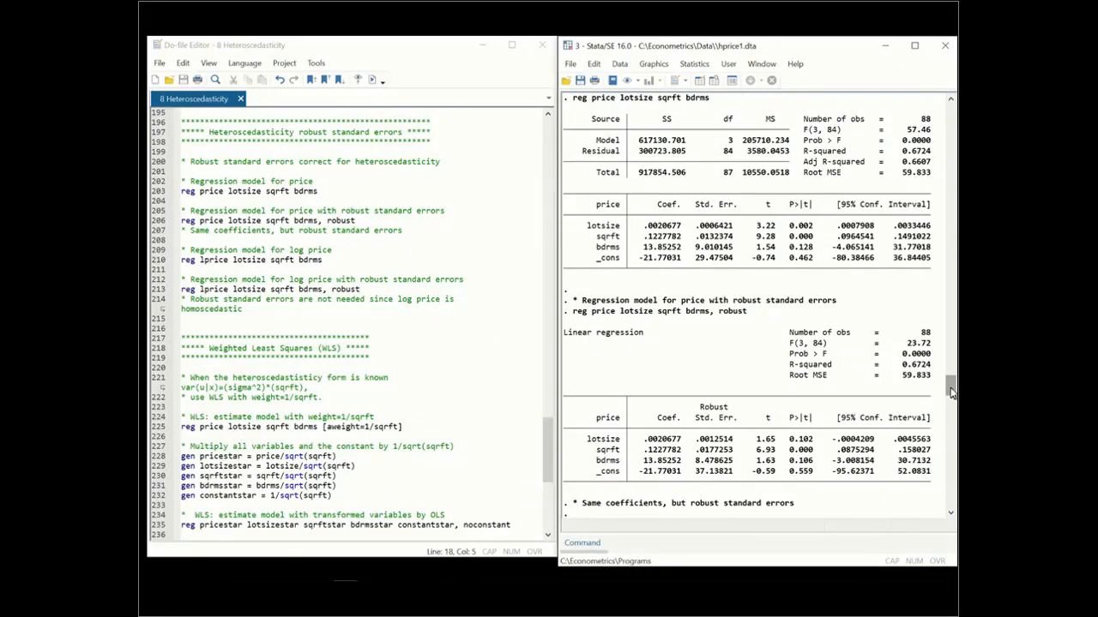
pyautogui.moveTo(950, 390); pyautogui.dragTo(943, 413)
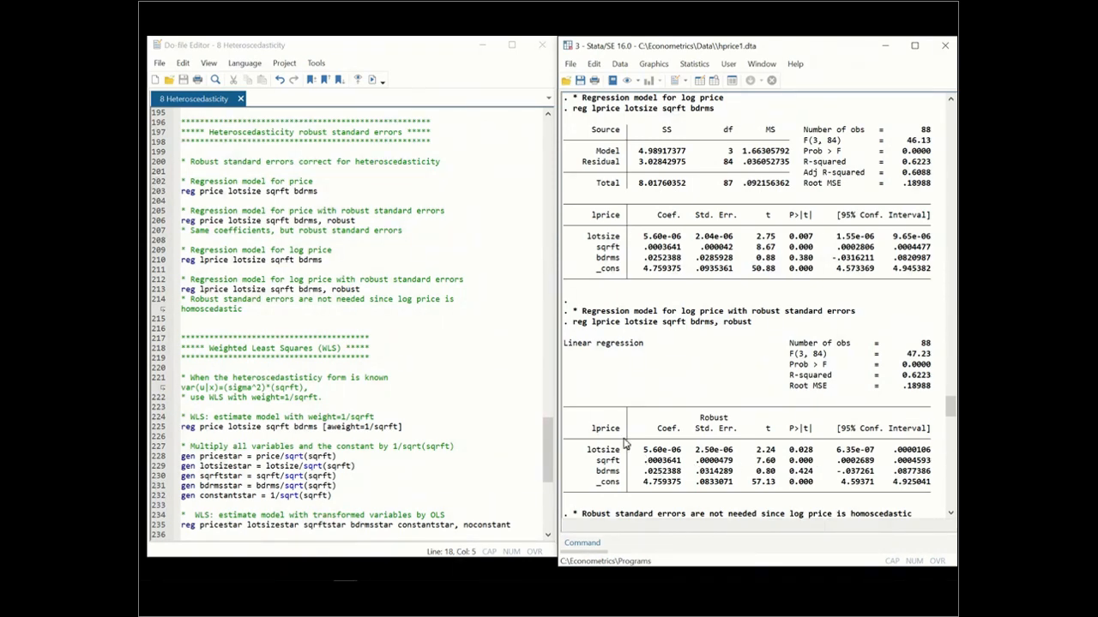
# Compare the WLS estimates using aweight=1/sqrft with the OLS estimates on variables multiplied by 1/sqrt(sqrft).
pyautogui.moveTo(543, 434); pyautogui.dragTo(534, 472)
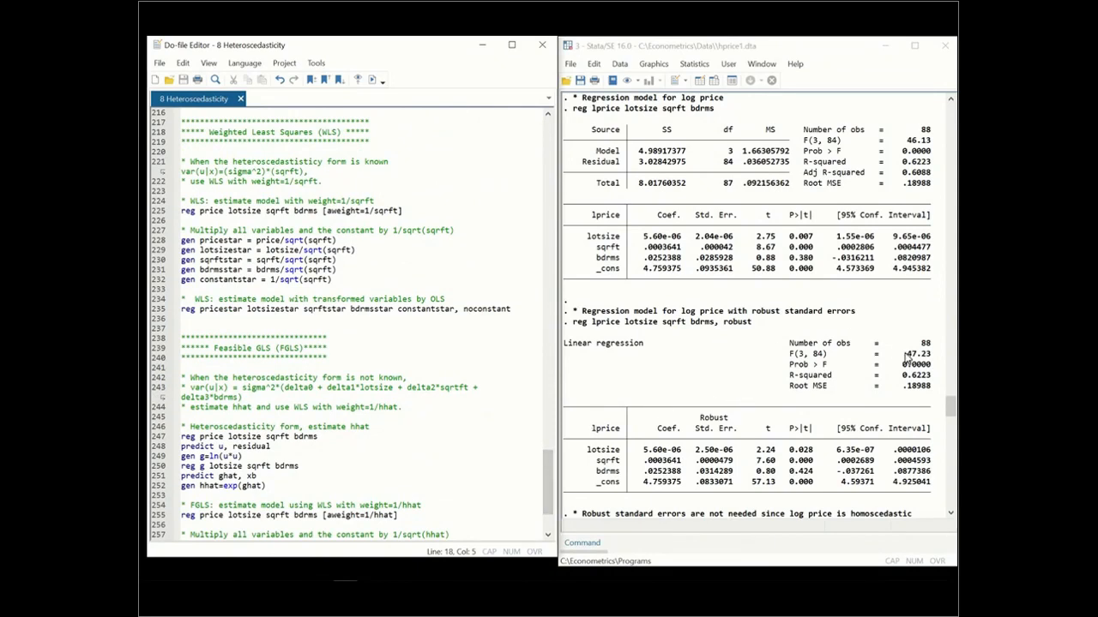
pyautogui.moveTo(946, 404); pyautogui.dragTo(948, 426)
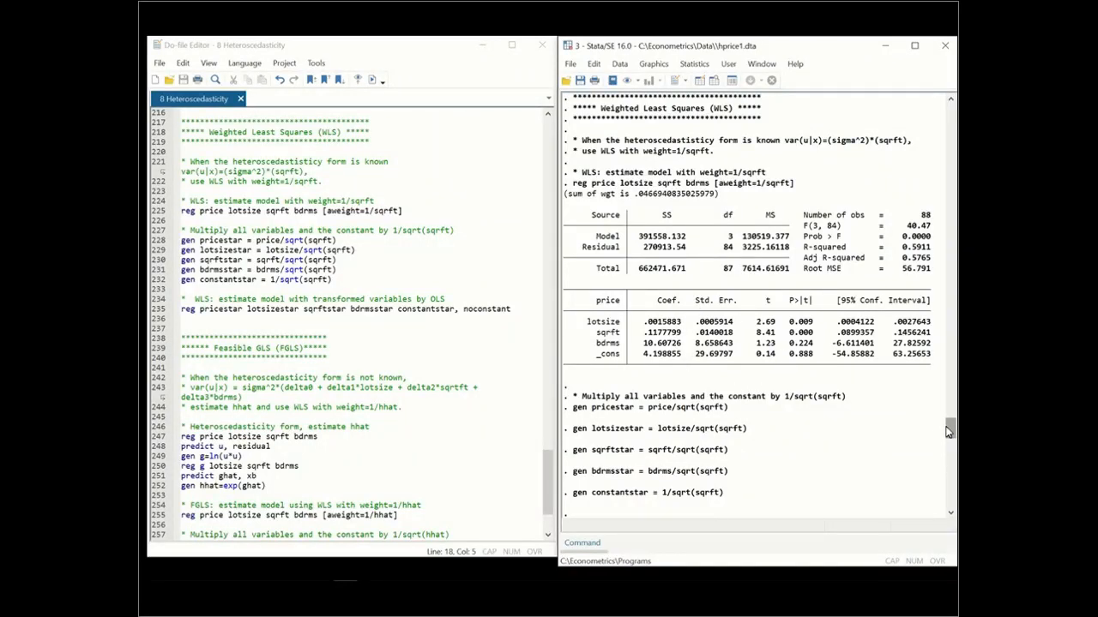
pyautogui.moveTo(948, 431); pyautogui.dragTo(949, 440)
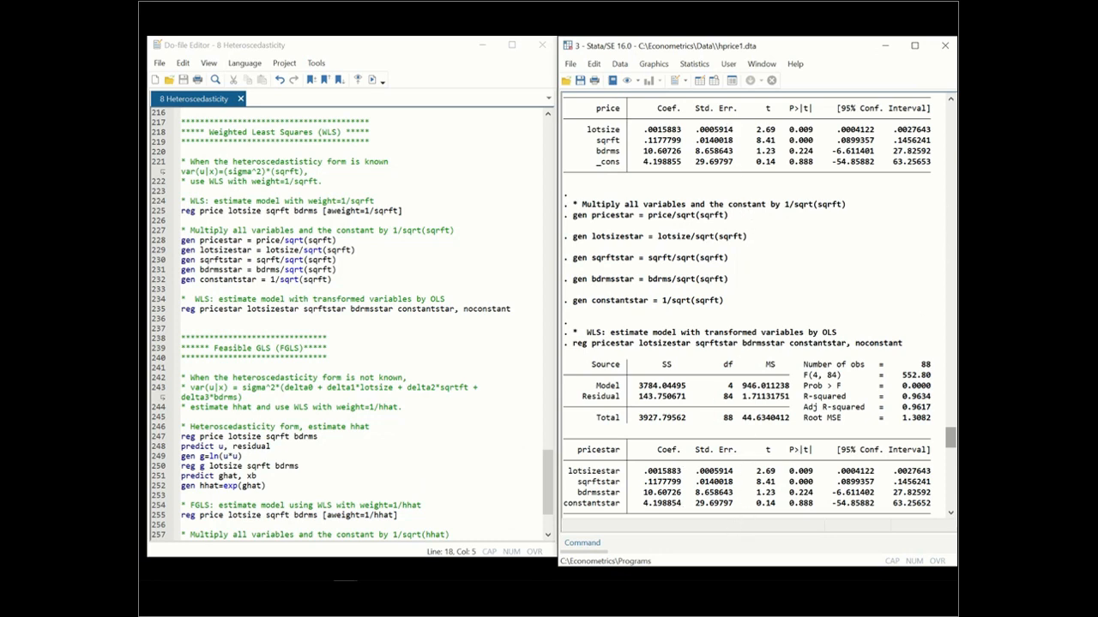
pyautogui.click(950, 101)
pyautogui.click(949, 101)
pyautogui.click(950, 101)
pyautogui.click(949, 101)
pyautogui.click(950, 101)
pyautogui.click(950, 101)
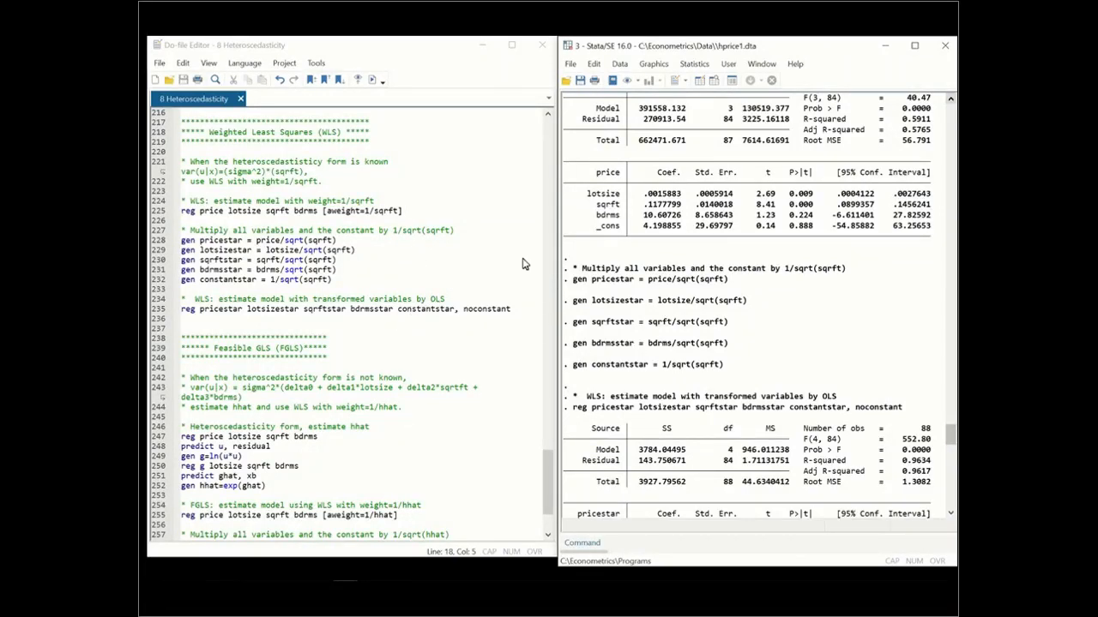
# Insert "exp" before the parenthesised delta terms in the var(u|x) comment of the Feasible GLS section in the do-file.
pyautogui.moveTo(547, 472); pyautogui.dragTo(545, 487)
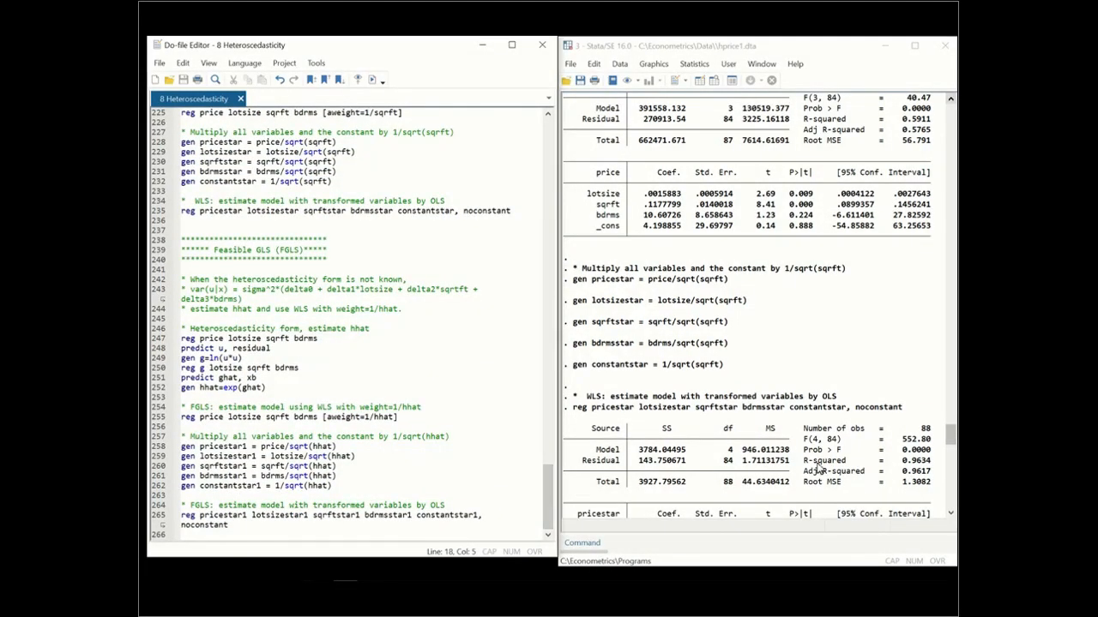
pyautogui.moveTo(947, 433); pyautogui.dragTo(938, 460)
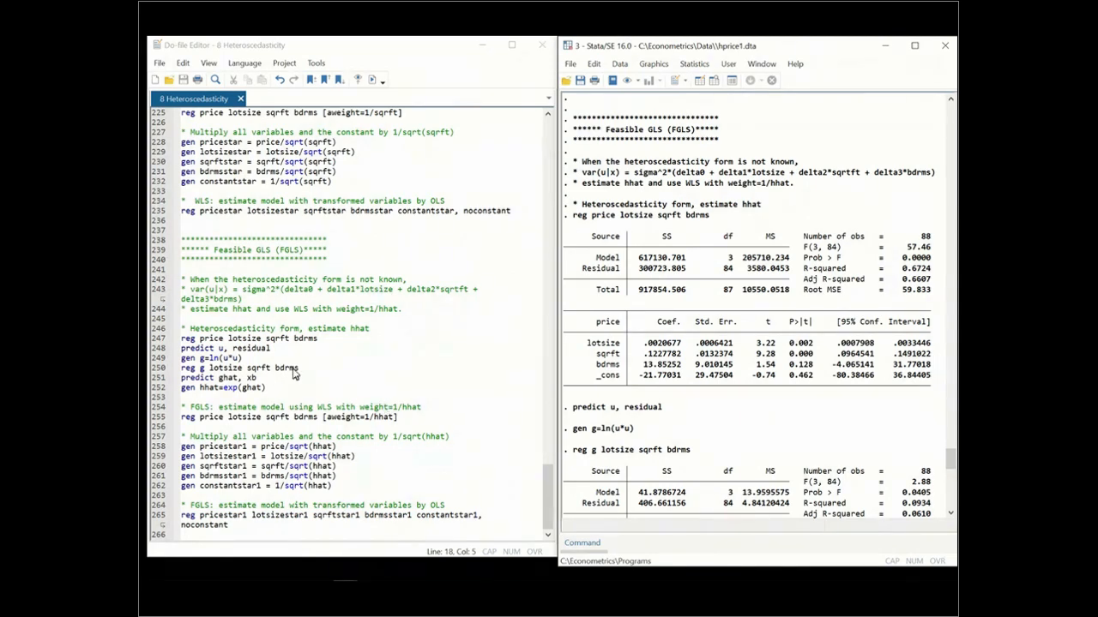
pyautogui.click(278, 295)
pyautogui.write('exp')
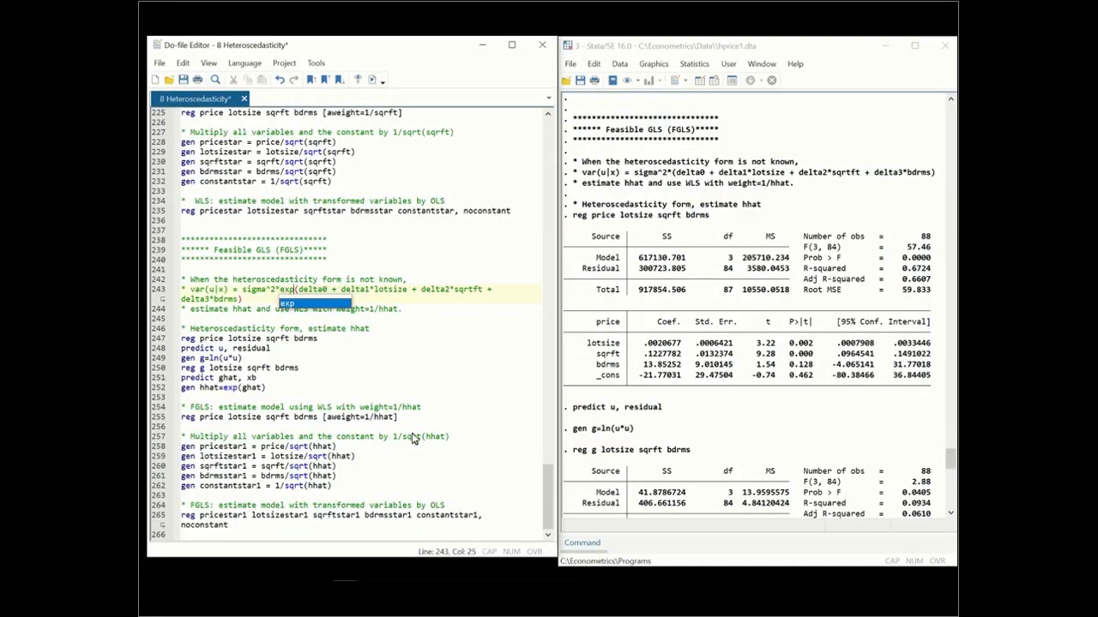
pyautogui.click(469, 342)
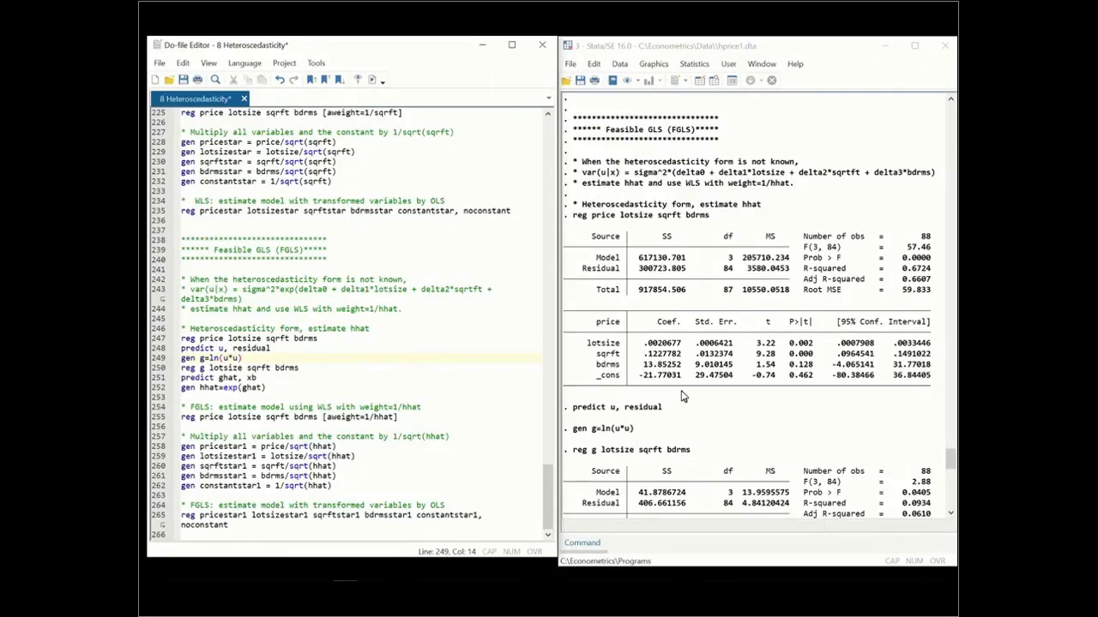
# Compare the FGLS estimates using aweight=1/hhat with the OLS estimates on variables multiplied by 1/sqrt(hhat).
pyautogui.moveTo(947, 458); pyautogui.dragTo(936, 493)
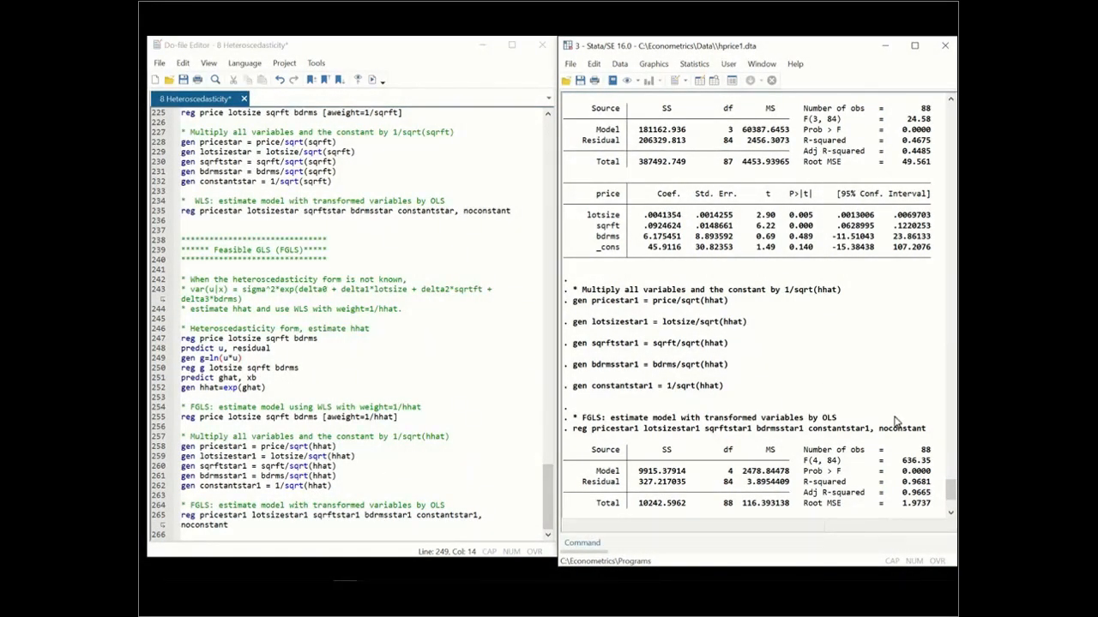
pyautogui.scroll(-1, 950, 491)
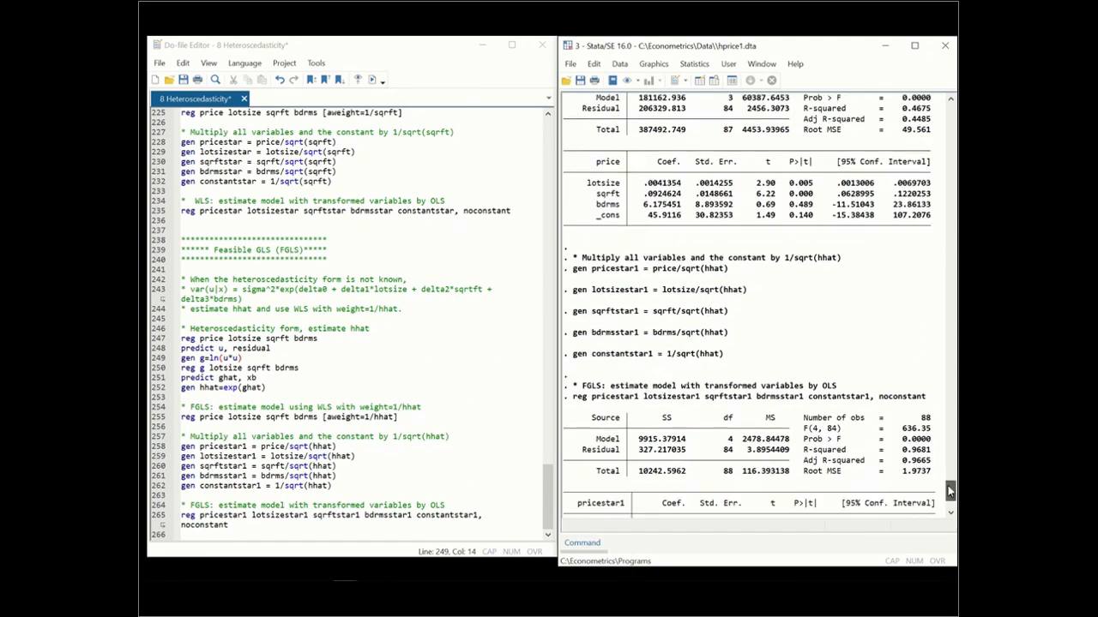
pyautogui.scroll(-4, 950, 491)
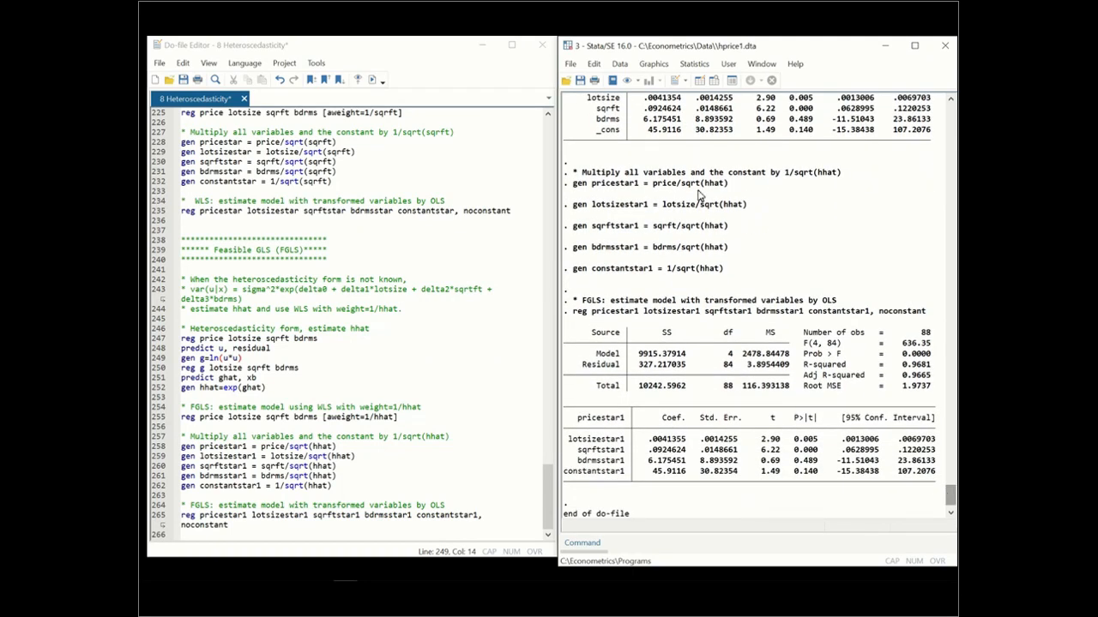